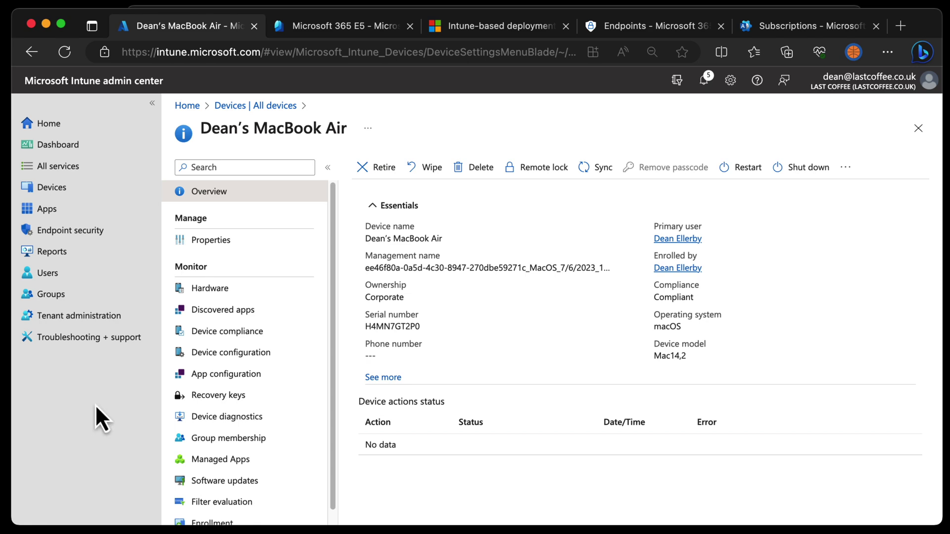
Step: Look up the MacBook Air in the Defender device inventory, then return to its Intune overview
left_click(643, 28)
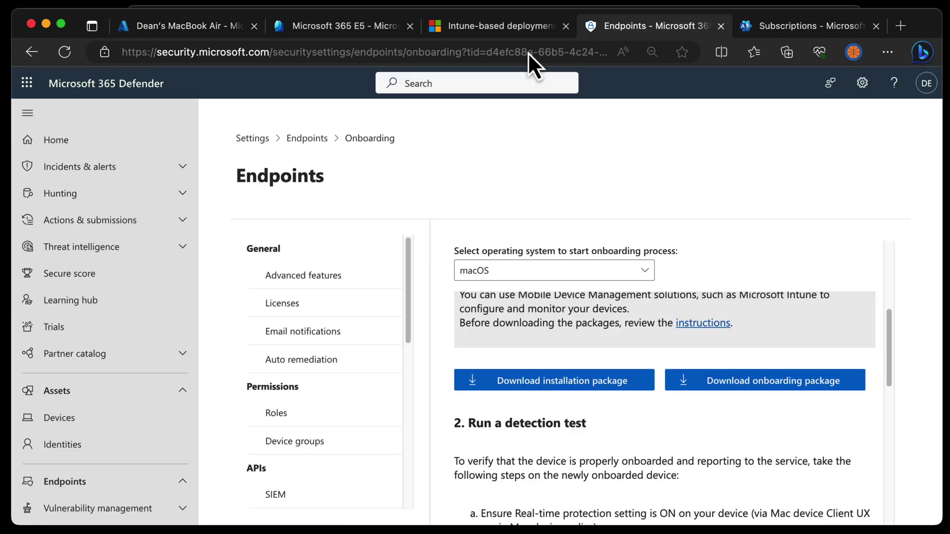
left_click(79, 140)
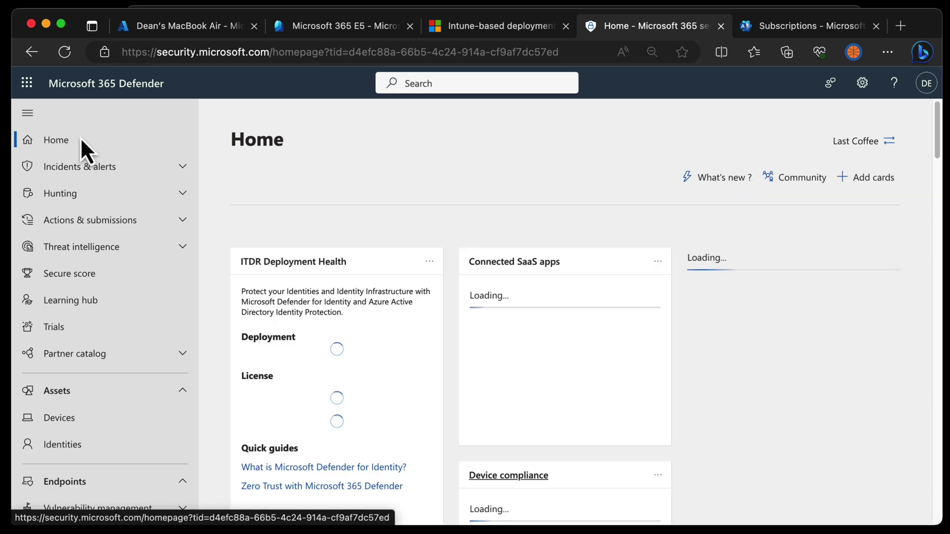
left_click(109, 418)
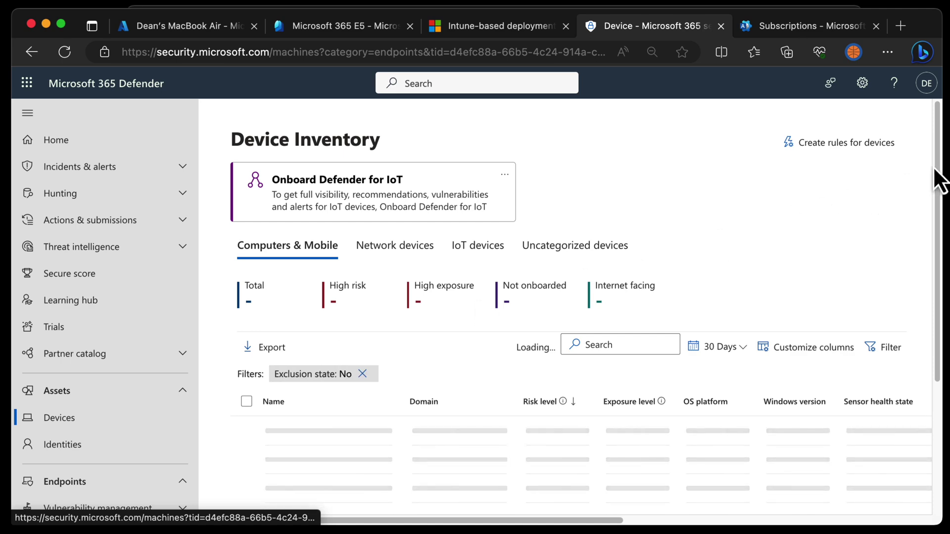
scroll(920, 297, "down", 5)
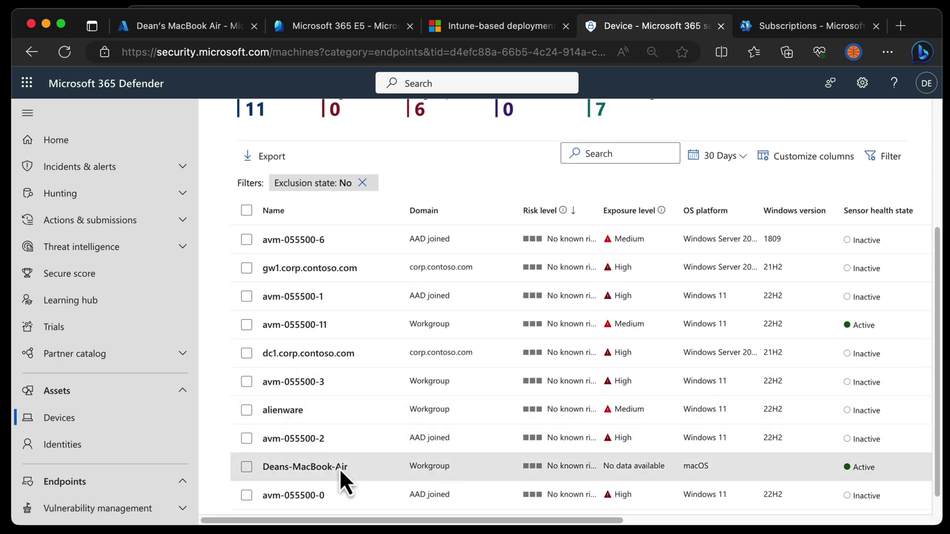
left_click(339, 468)
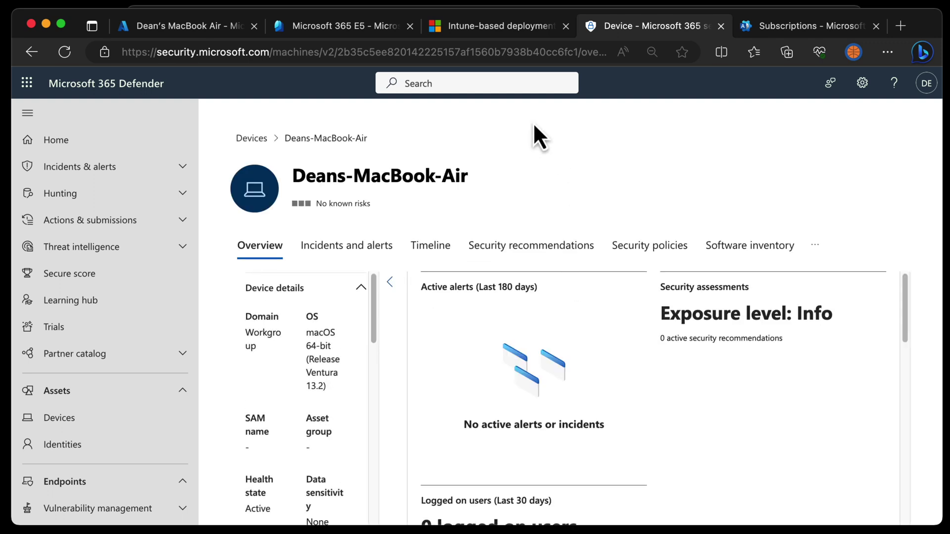
left_click(218, 29)
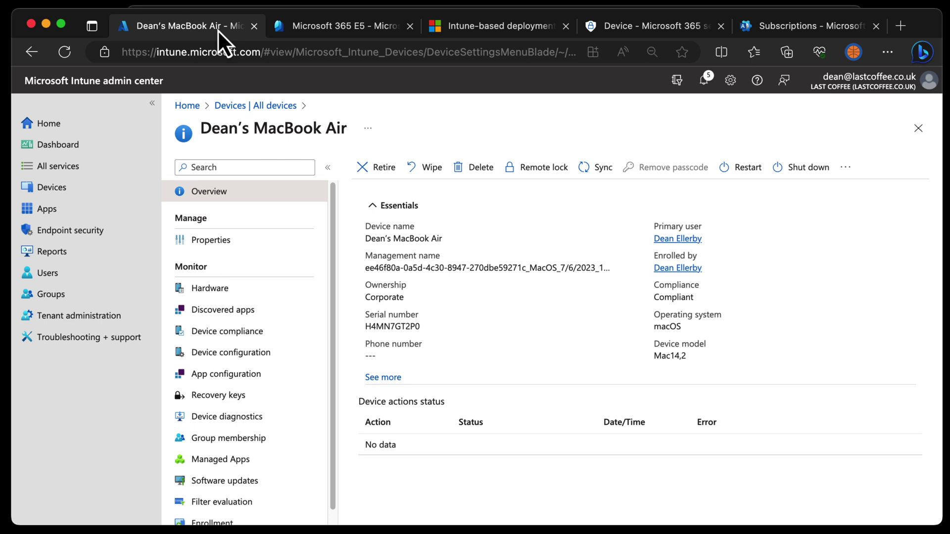
Step: Go from the Mac's configuration policies to the Endpoint security Antivirus summary page
left_click(246, 353)
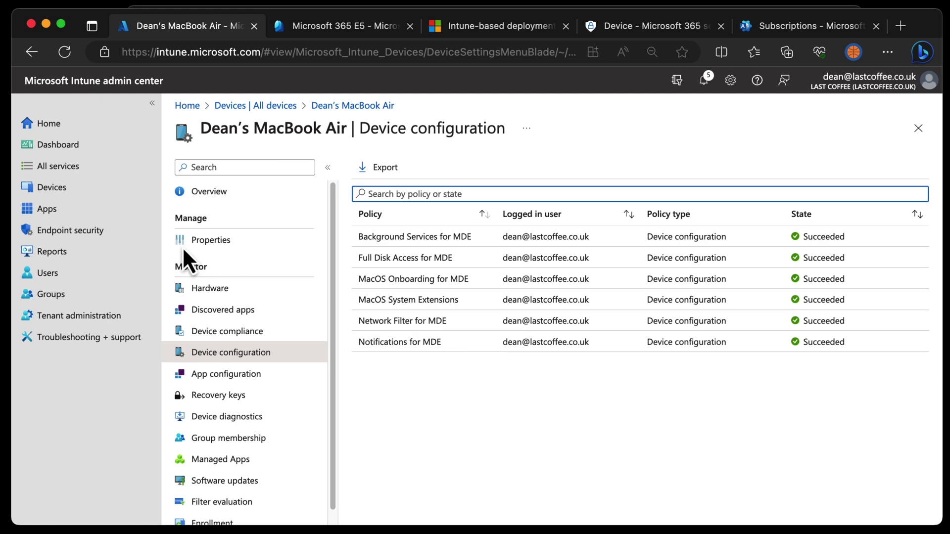
left_click(104, 231)
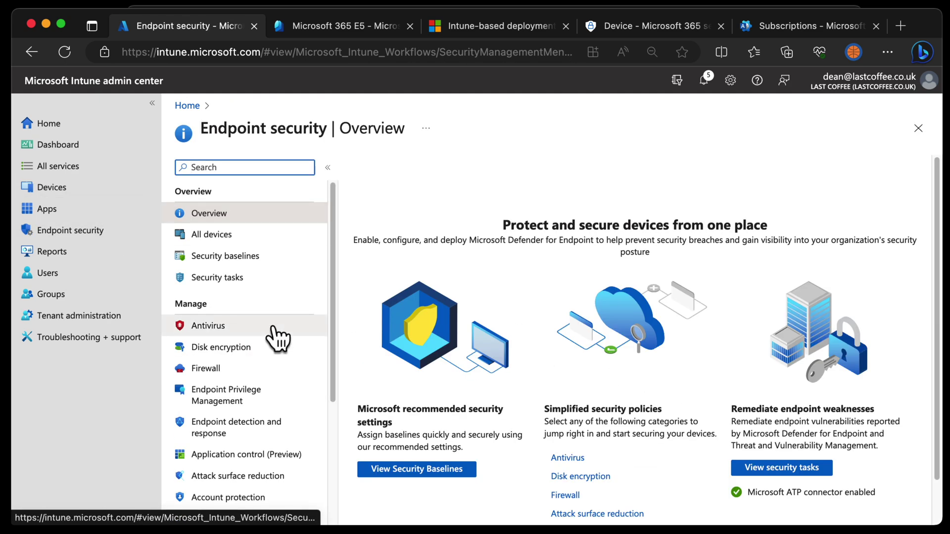
left_click(275, 325)
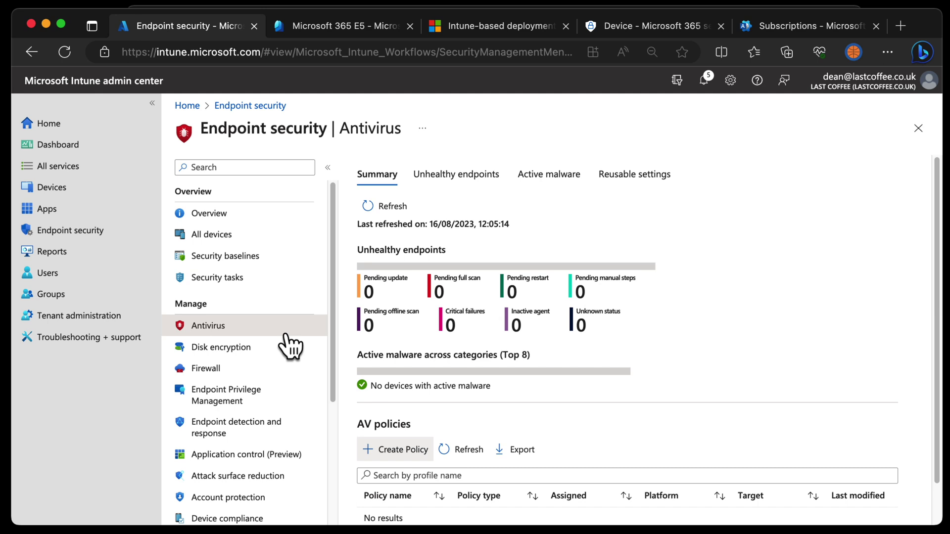
Step: Create an antivirus policy with platform macOS and profile Microsoft Defender Antivirus (preview)
scroll(394, 403, "down", 2)
left_click(414, 424)
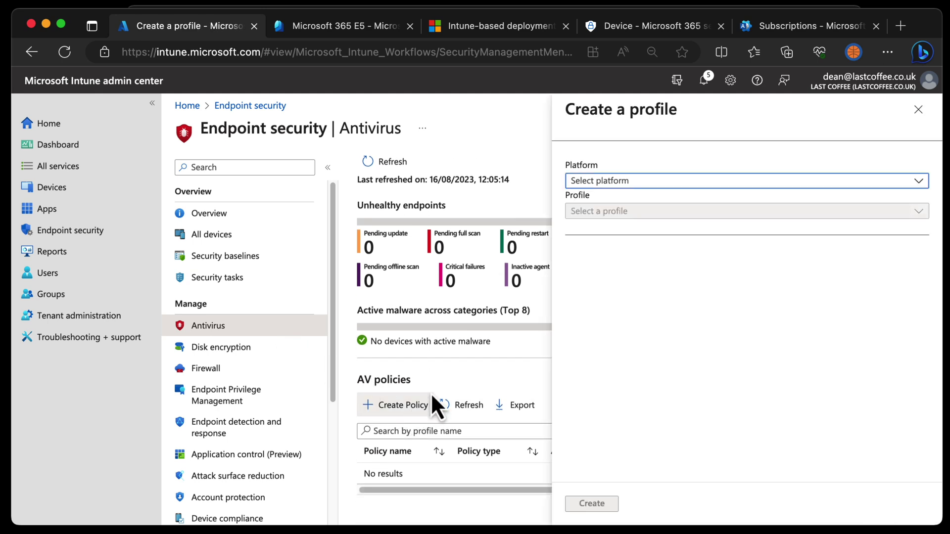
left_click(670, 188)
left_click(680, 198)
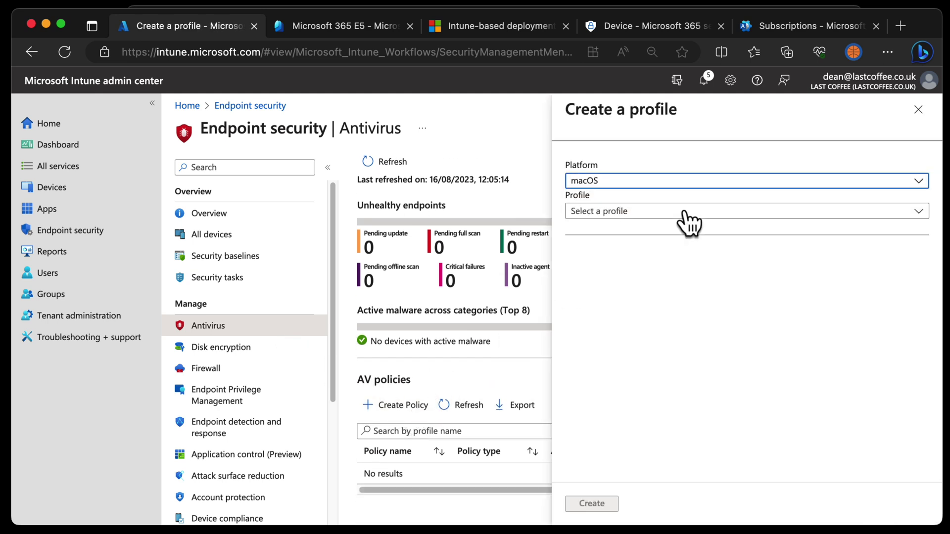
left_click(713, 212)
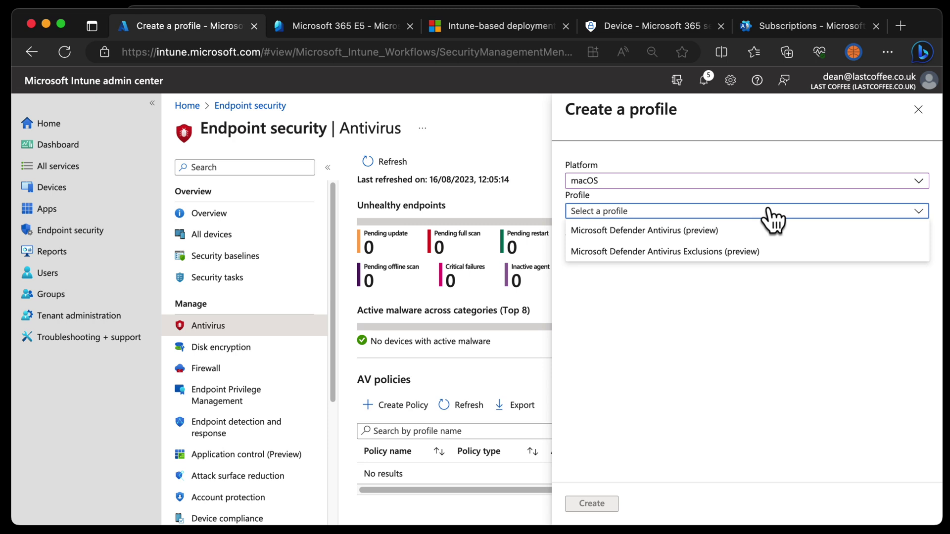
left_click(771, 229)
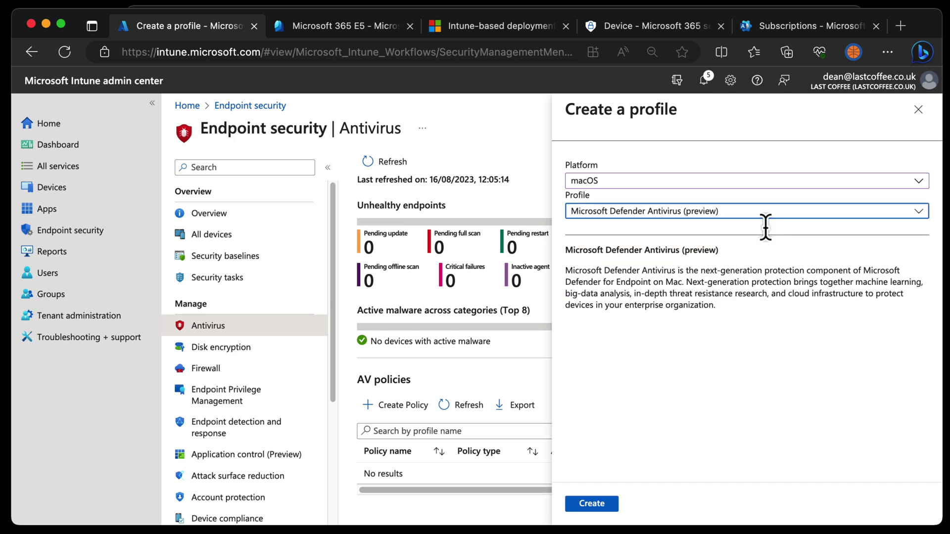
left_click(592, 504)
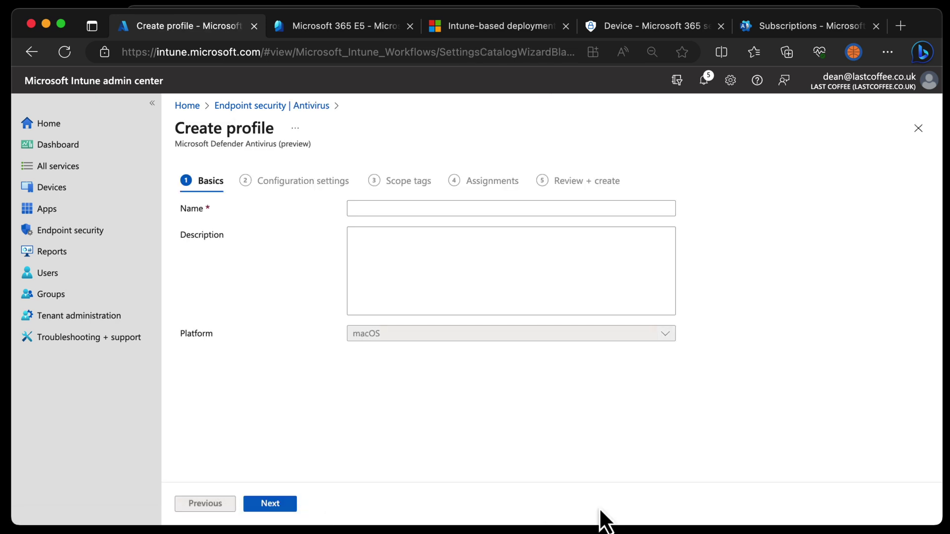
Step: Name the profile MacOS AV Profile and continue to the configuration settings
left_click(532, 207)
type("MacOS AV Profile")
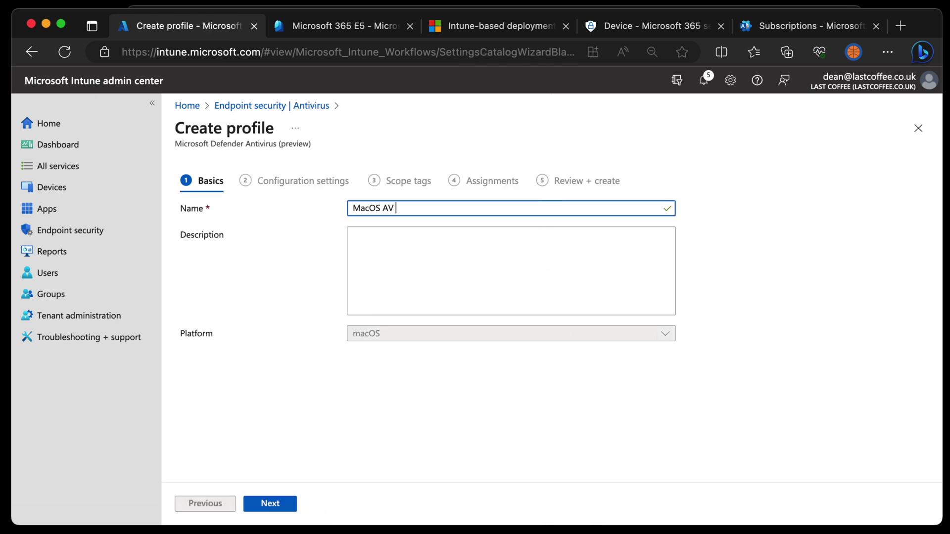
left_click(280, 505)
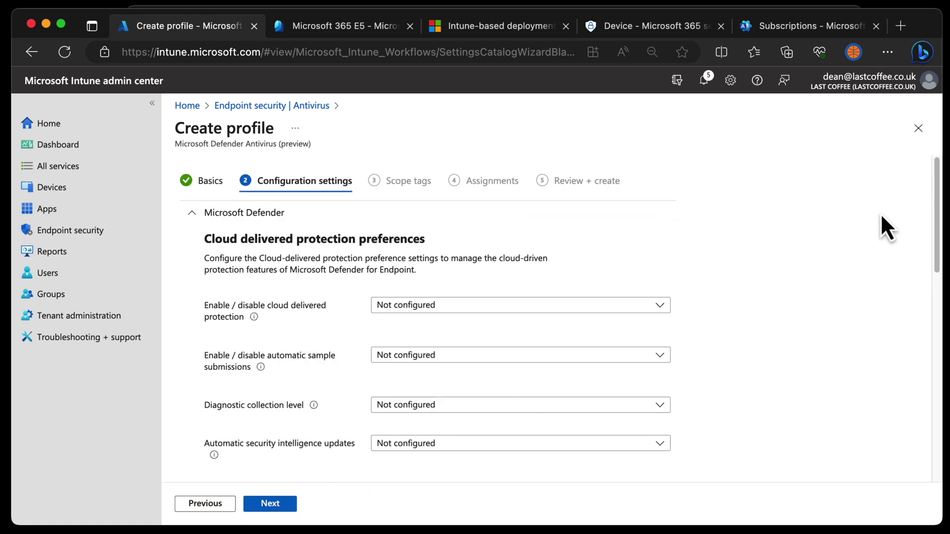
Step: Enable cloud-delivered protection and automatic intelligence updates, with diagnostic collection set to optional
left_click_drag(939, 189, 940, 211)
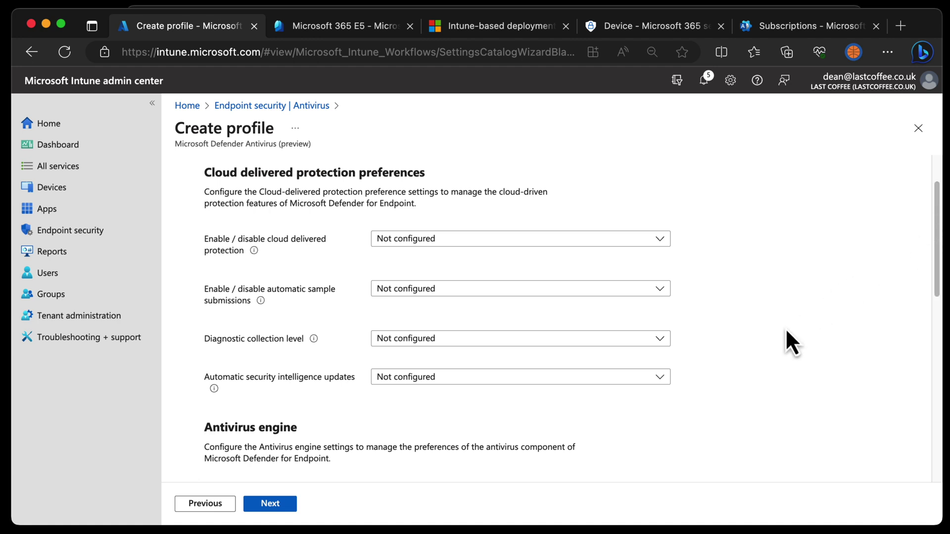
left_click(653, 239)
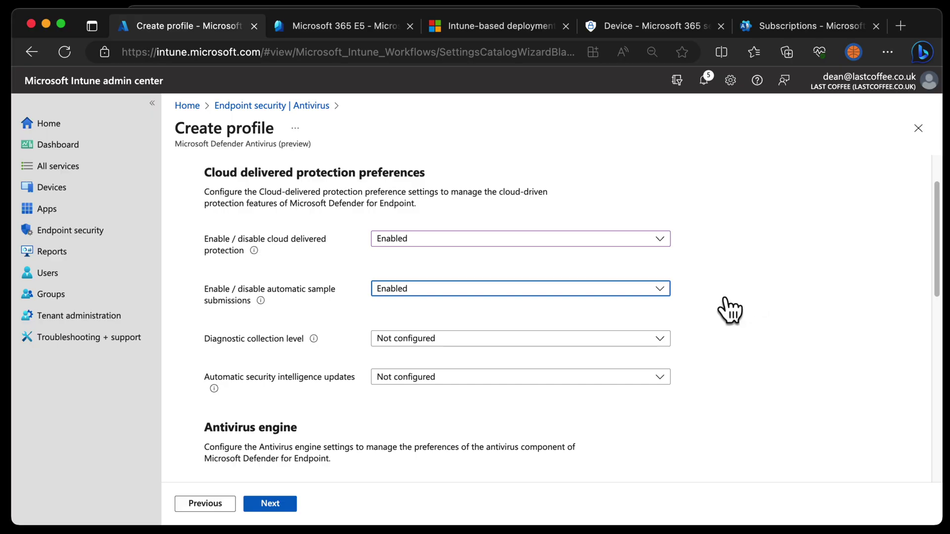
left_click(629, 344)
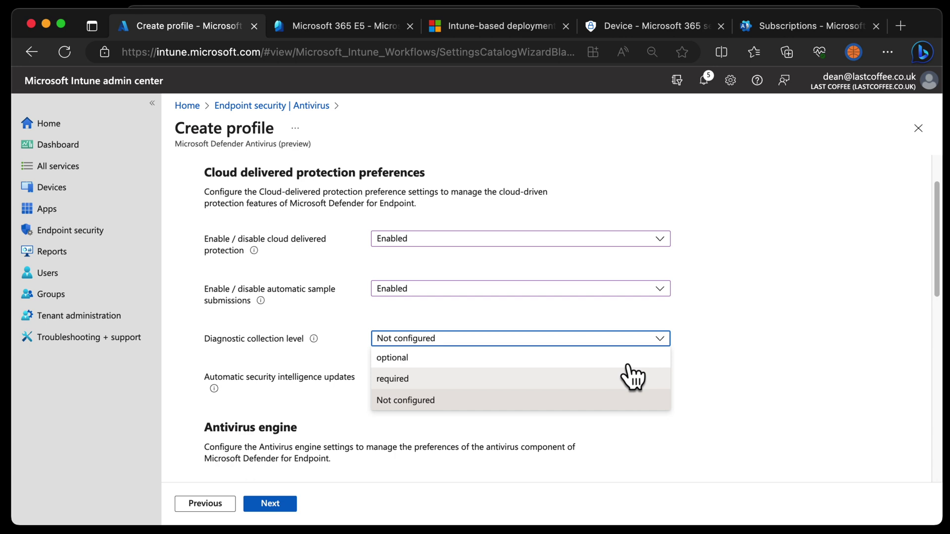
left_click(633, 357)
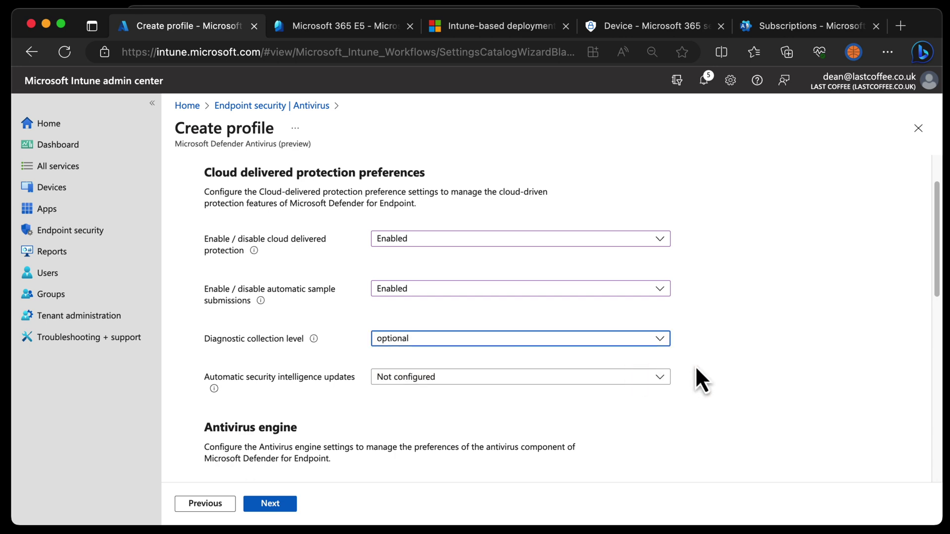
left_click(655, 384)
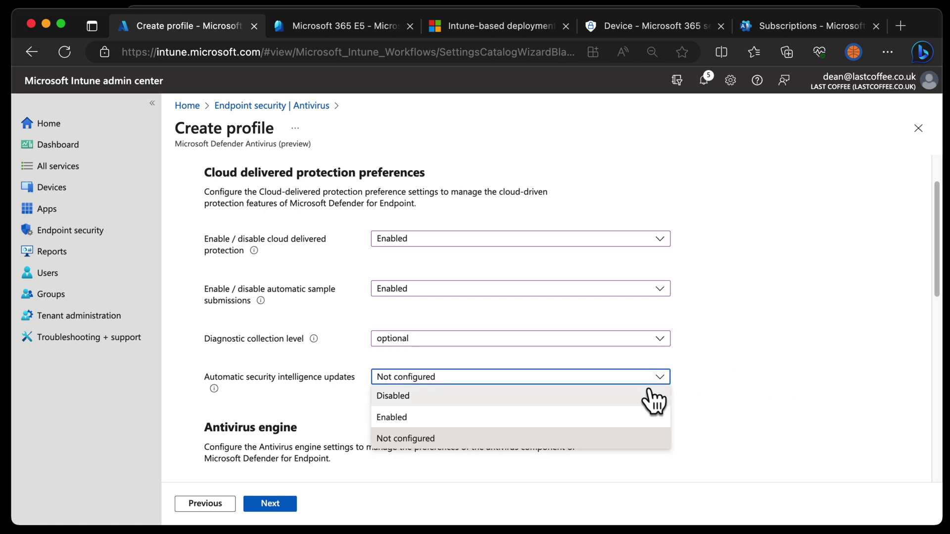
left_click(638, 415)
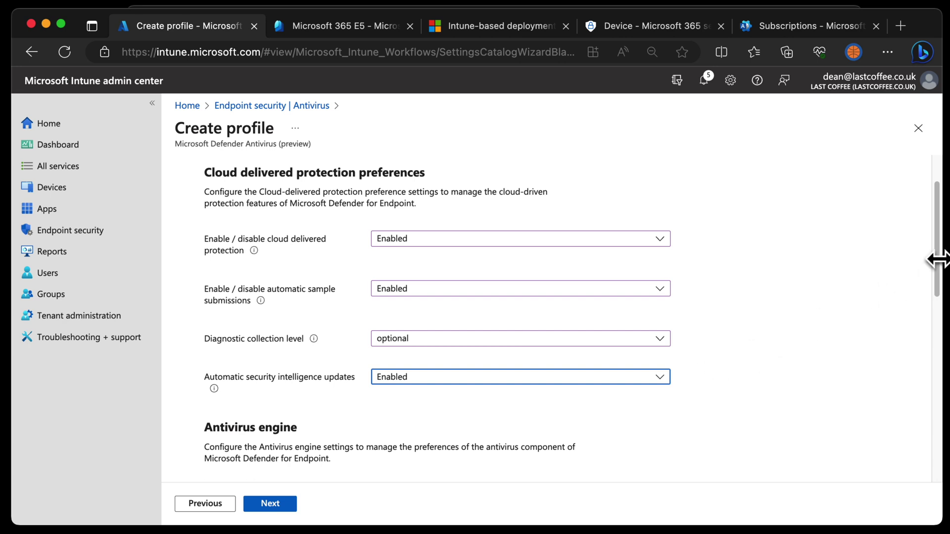
Step: Set real-time protection to Enabled and passive mode to Disabled
left_click_drag(943, 269, 943, 351)
left_click(572, 272)
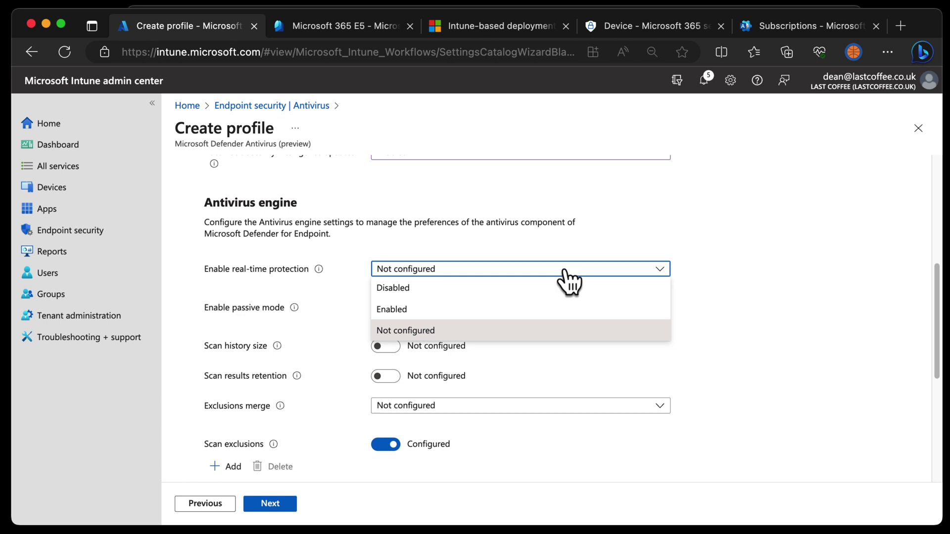
left_click(544, 309)
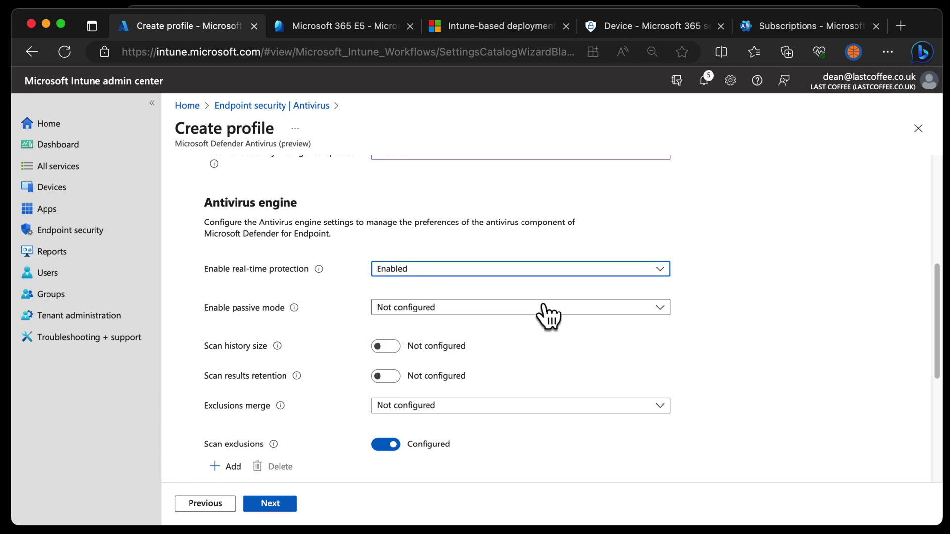
left_click(544, 305)
left_click(590, 323)
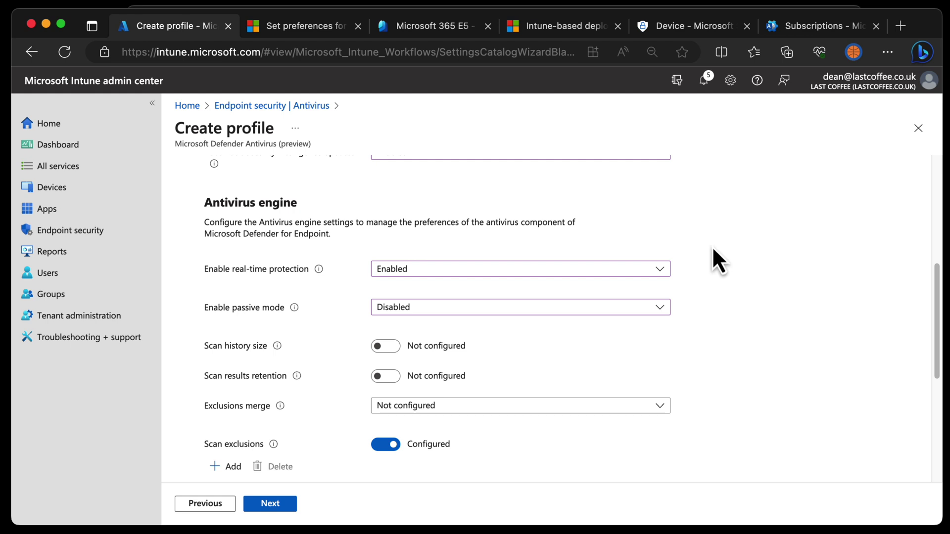
Step: Set exclusions merge to admin_only and leave scan exclusions not configured
scroll(492, 367, "down", 5)
scroll(492, 364, "up", 1)
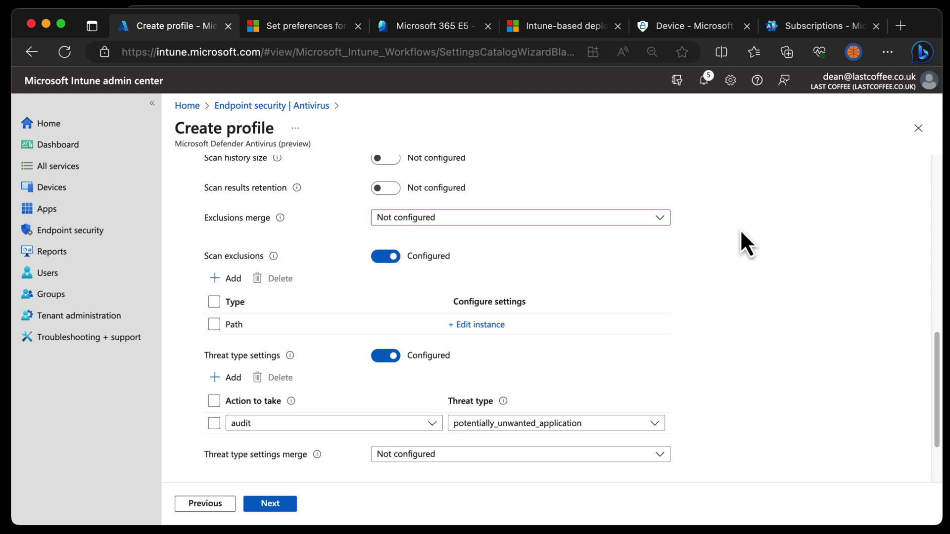
left_click(653, 218)
left_click(585, 257)
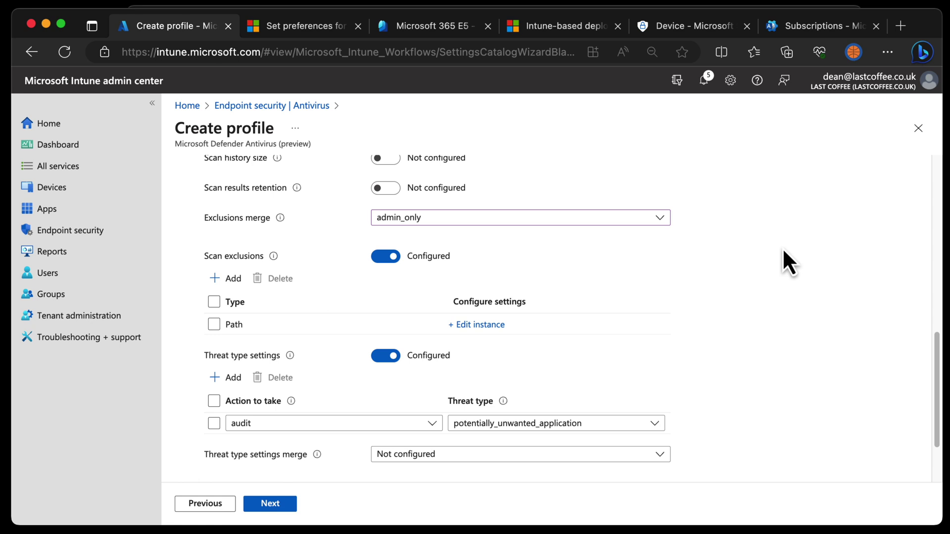
left_click(387, 258)
scroll(423, 270, "down", 1)
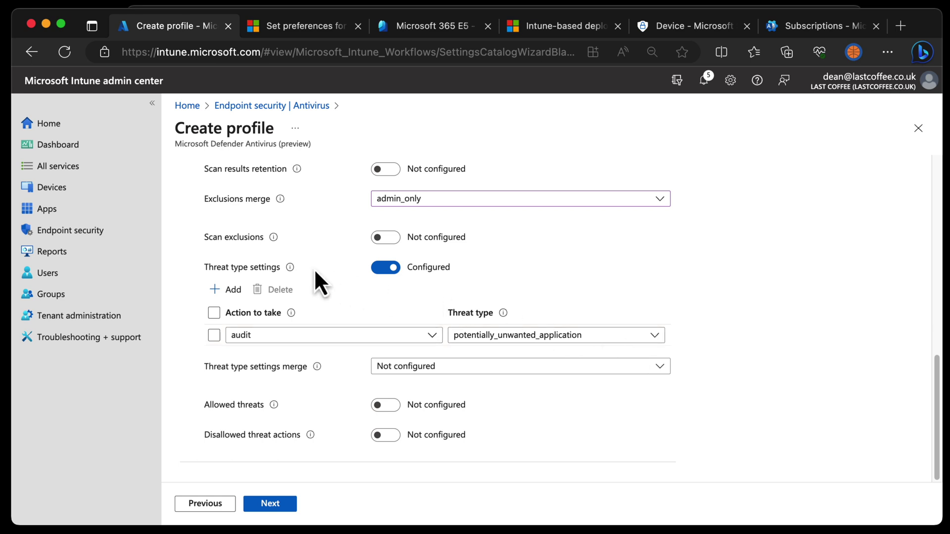
mouse_move(313, 271)
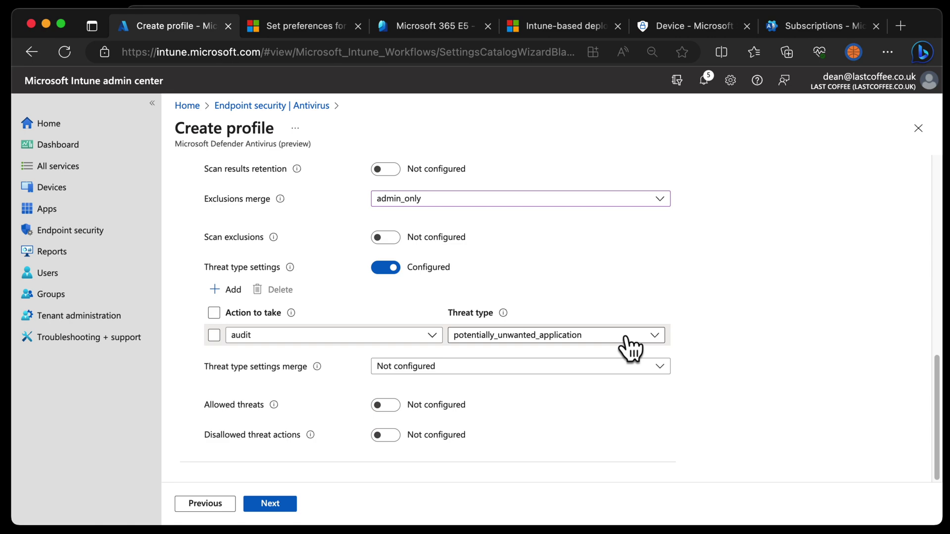
Step: Add an archive_bomb threat type with action audit, and set threat type settings merge to admin_only
left_click(409, 341)
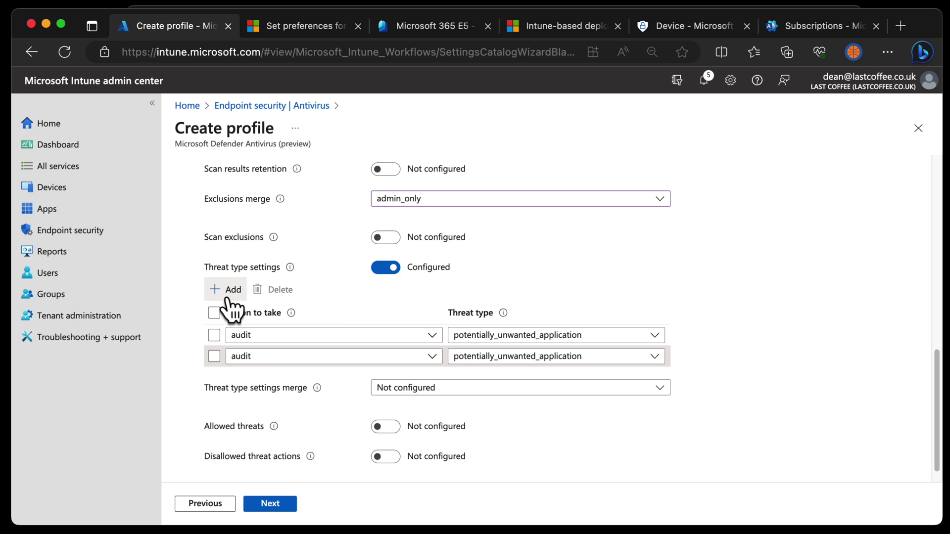
left_click(492, 365)
left_click(550, 396)
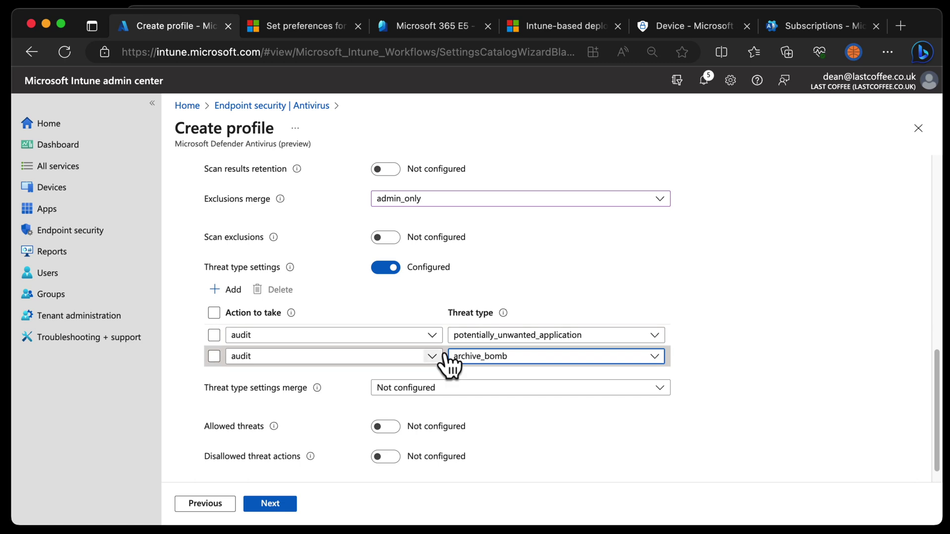
left_click(409, 362)
left_click(720, 322)
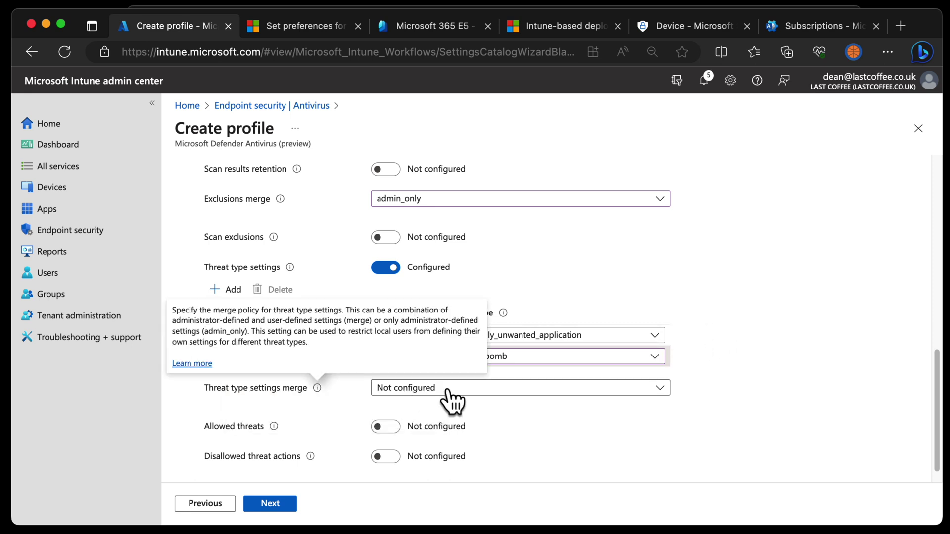
left_click(616, 391)
left_click(546, 426)
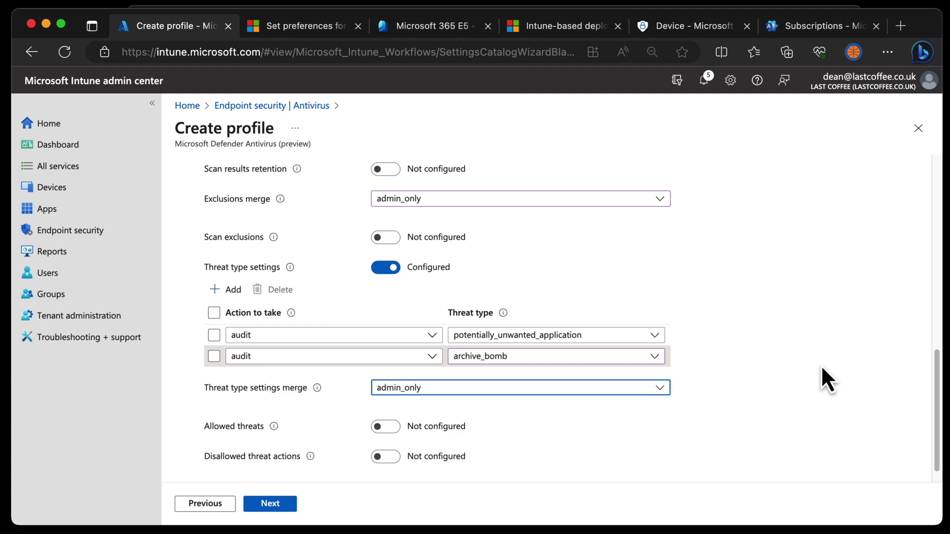
scroll(393, 391, "down", 1)
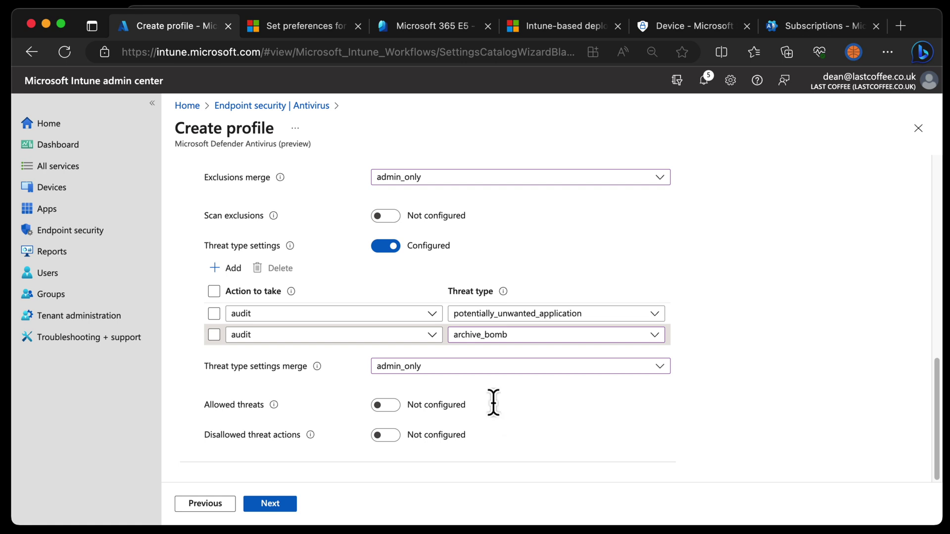
Step: Leave allowed threats not configured, assign the profile to all devices, and create the policy
left_click(391, 406)
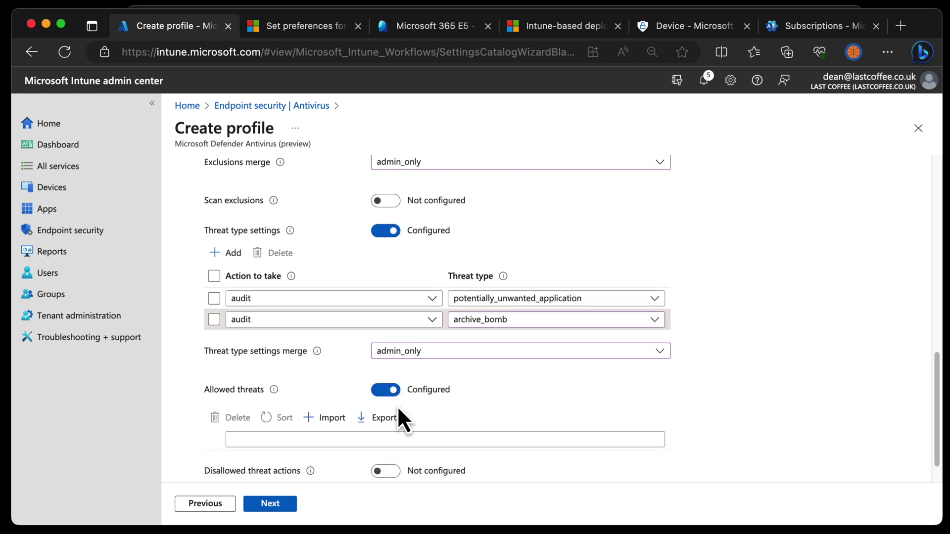
scroll(395, 404, "down", 2)
left_click(391, 355)
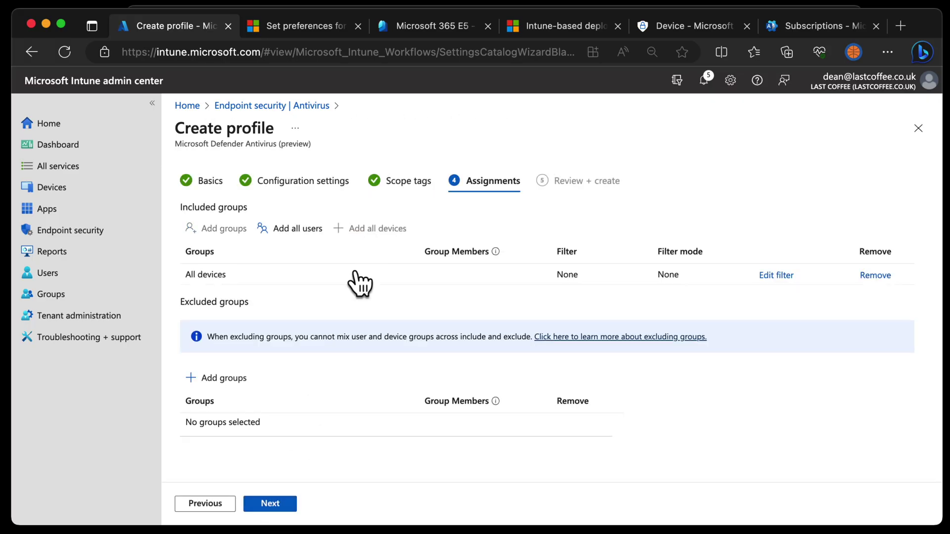
left_click(272, 503)
left_click(280, 504)
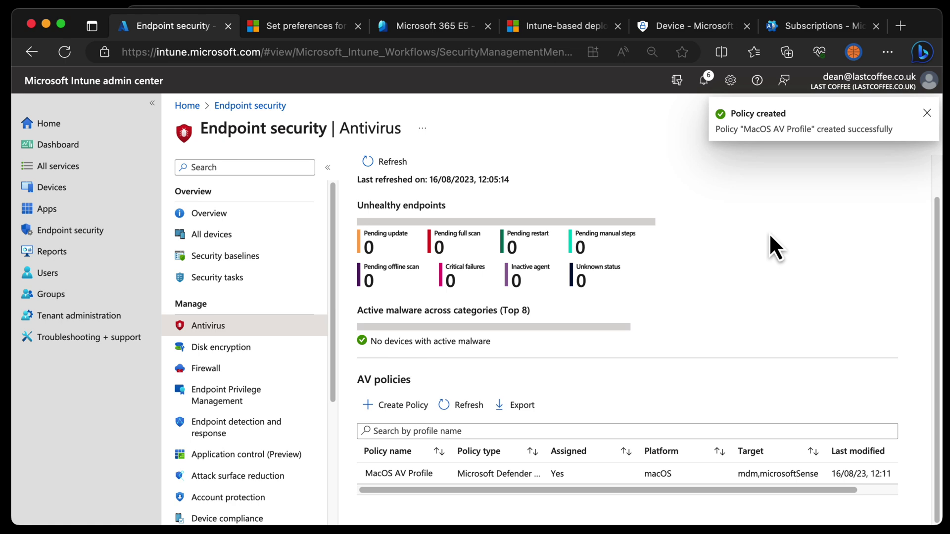
Step: Open the MacBook Air from the macOS devices list and confirm a Sync
left_click(51, 187)
left_click(250, 395)
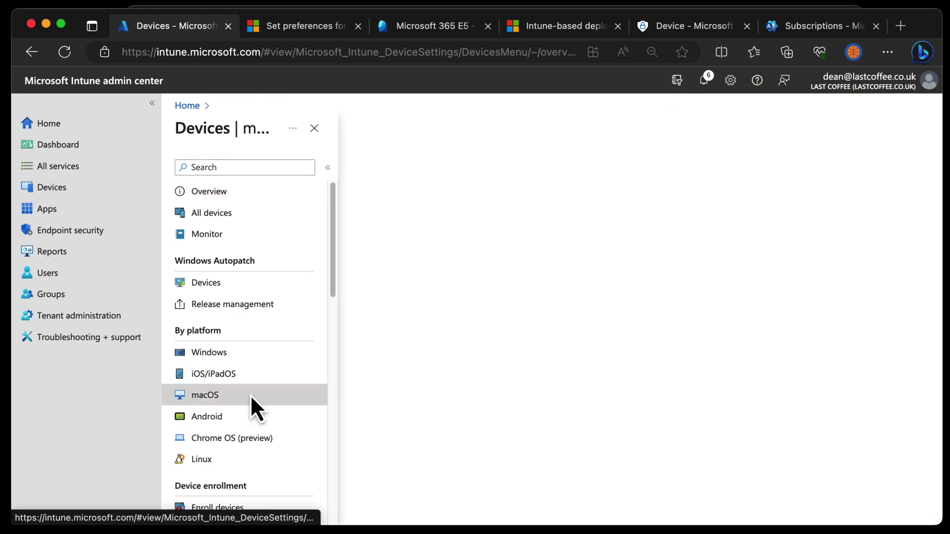
left_click(392, 279)
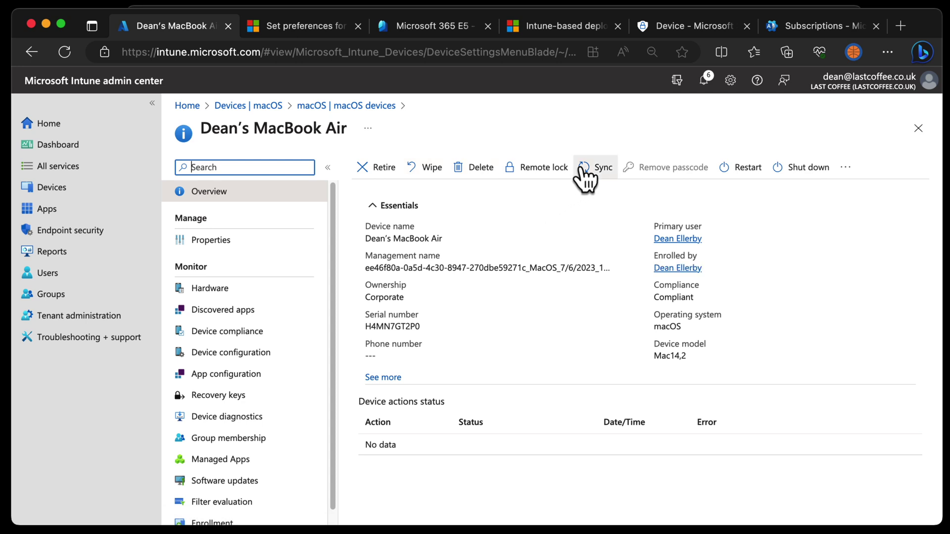
left_click(596, 168)
left_click(381, 251)
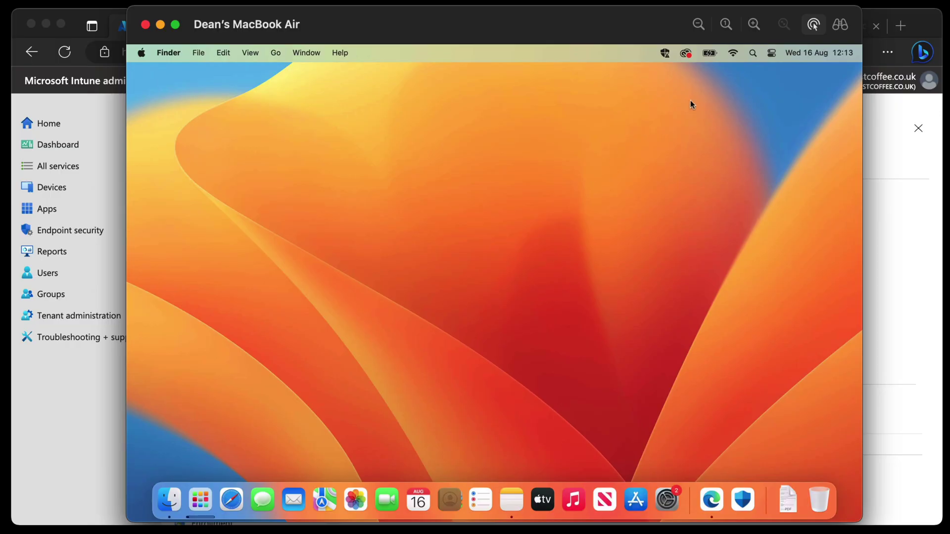
left_click(665, 53)
left_click(722, 77)
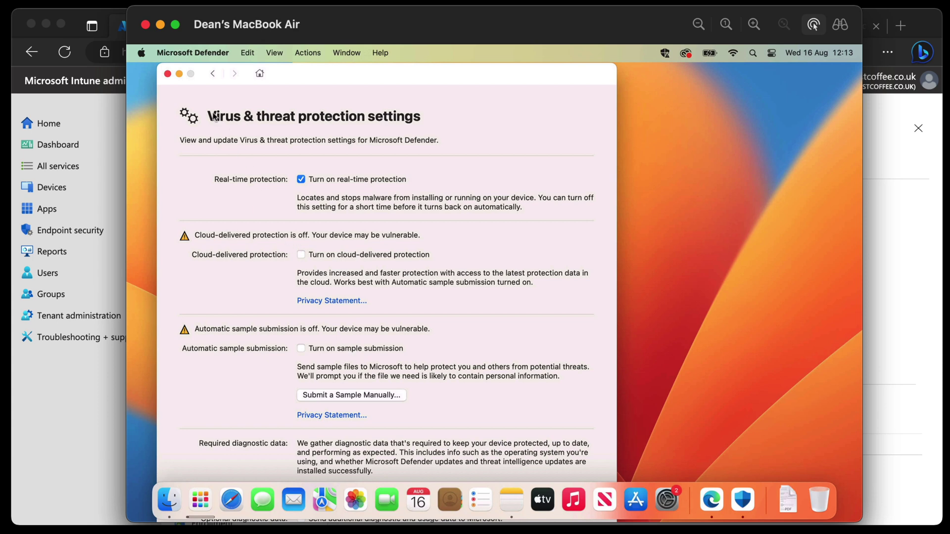
left_click(168, 74)
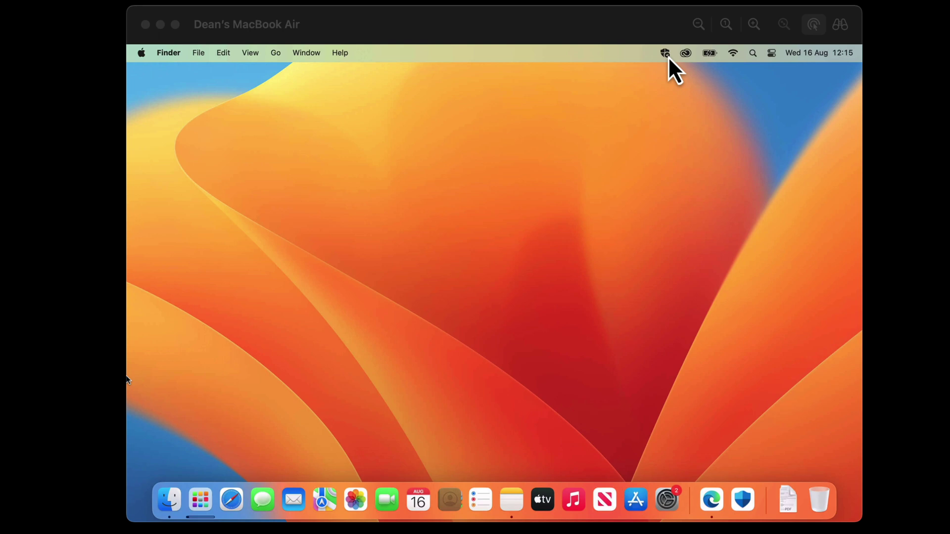
Step: On the Mac, open Microsoft Defender from the menu bar and view its virus and threat protection settings
left_click(814, 25)
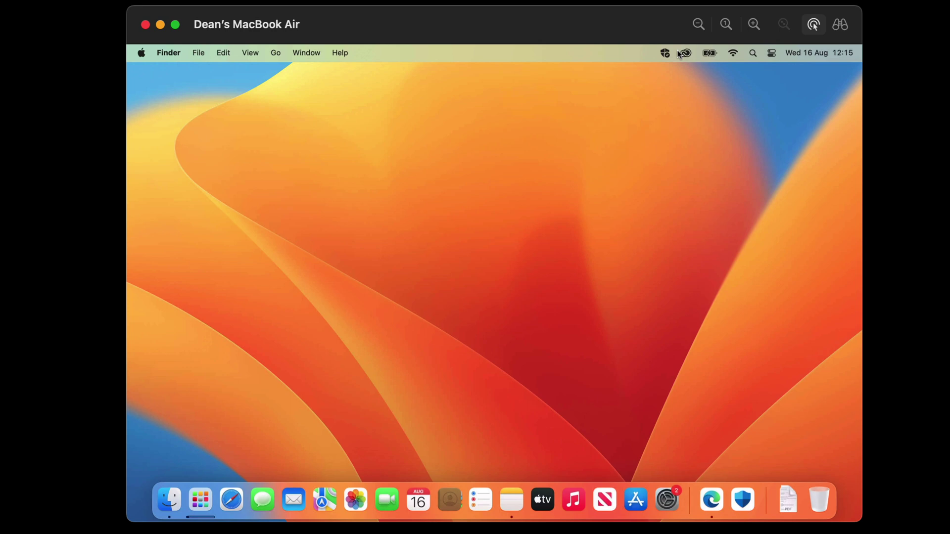
left_click(665, 54)
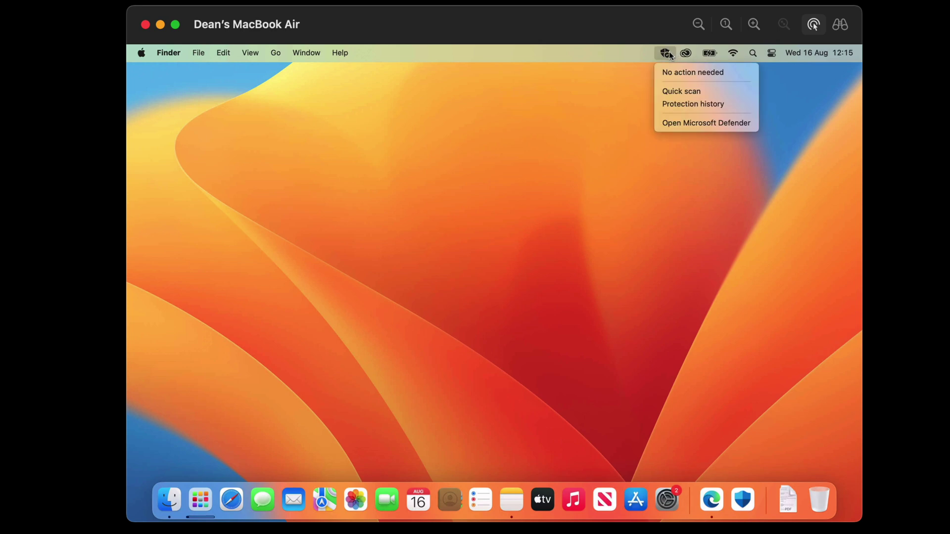
left_click(732, 123)
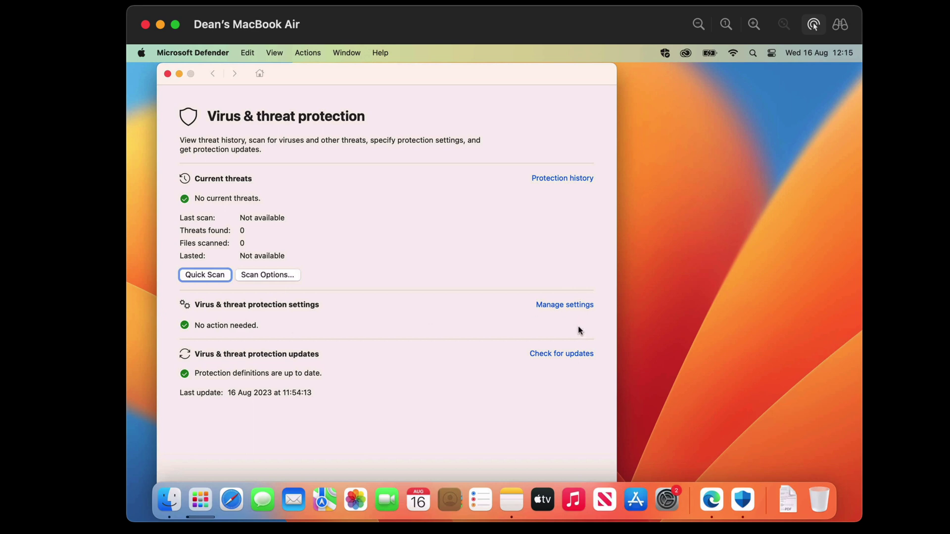
left_click(574, 306)
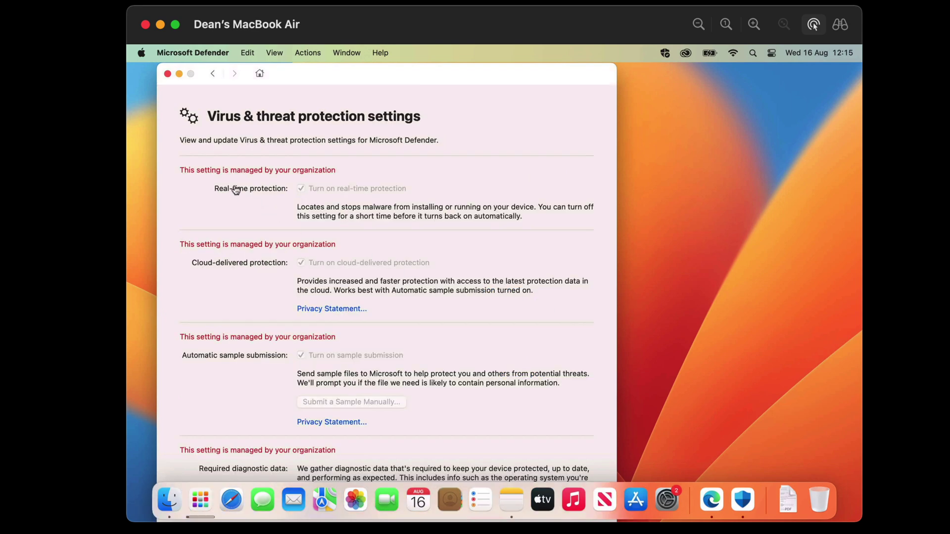